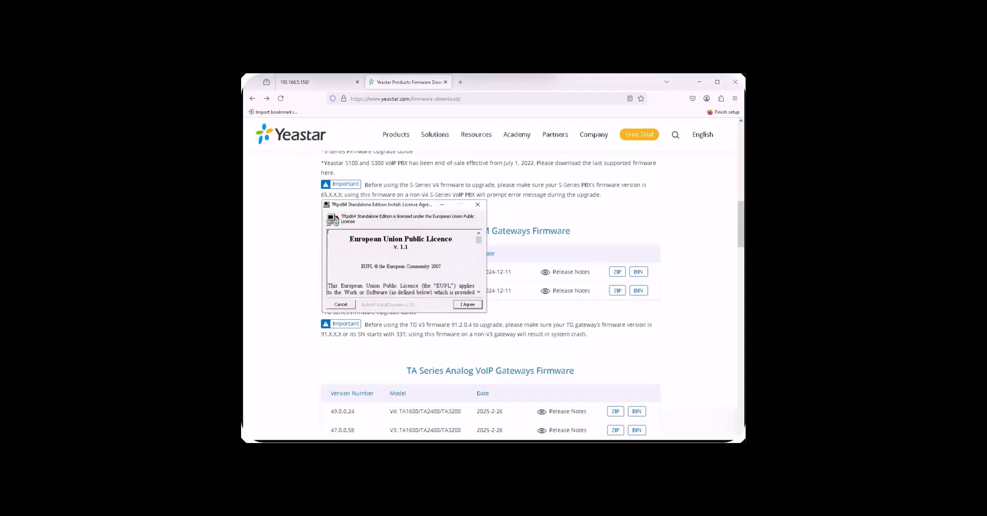
Step: Install Tftpd64 Standalone Edition into the default Program Files folder and close the finished installer
click(467, 305)
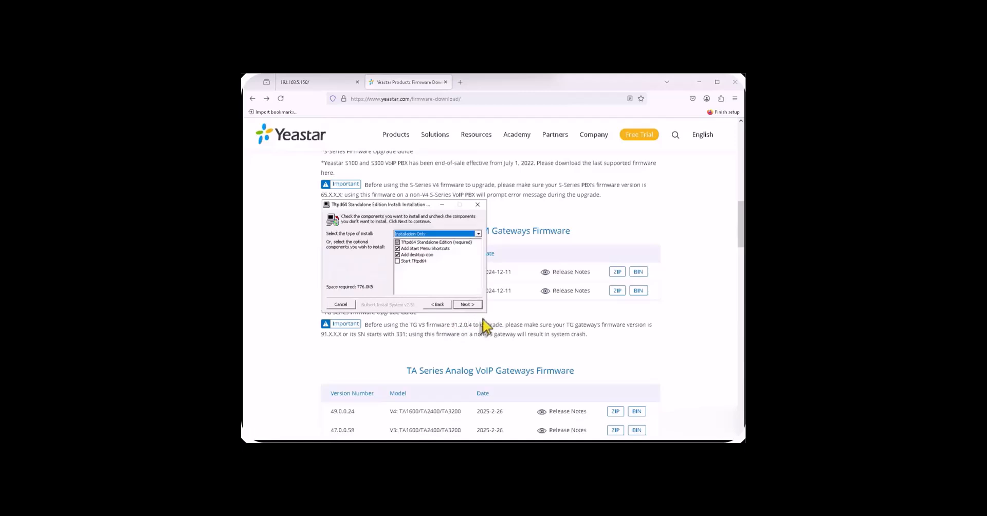
click(396, 262)
click(468, 305)
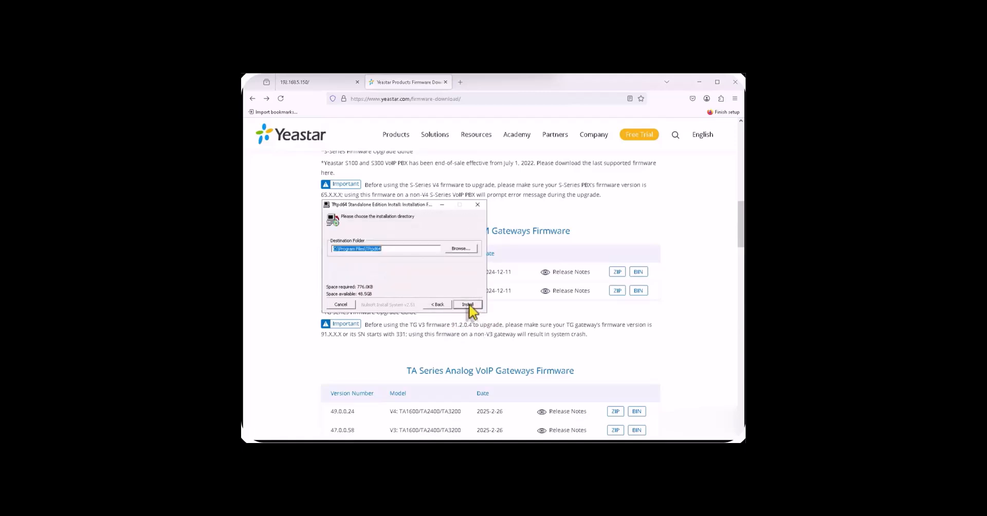
click(468, 304)
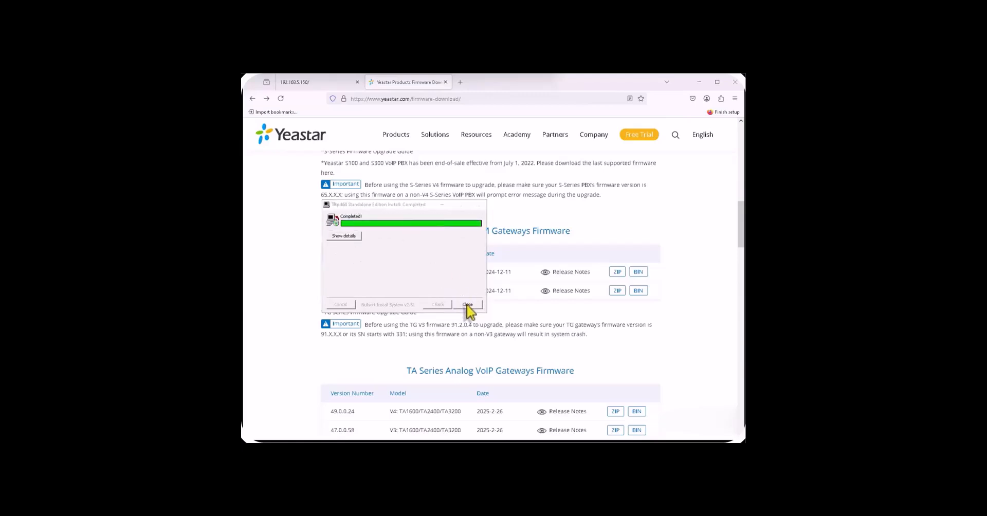
click(468, 305)
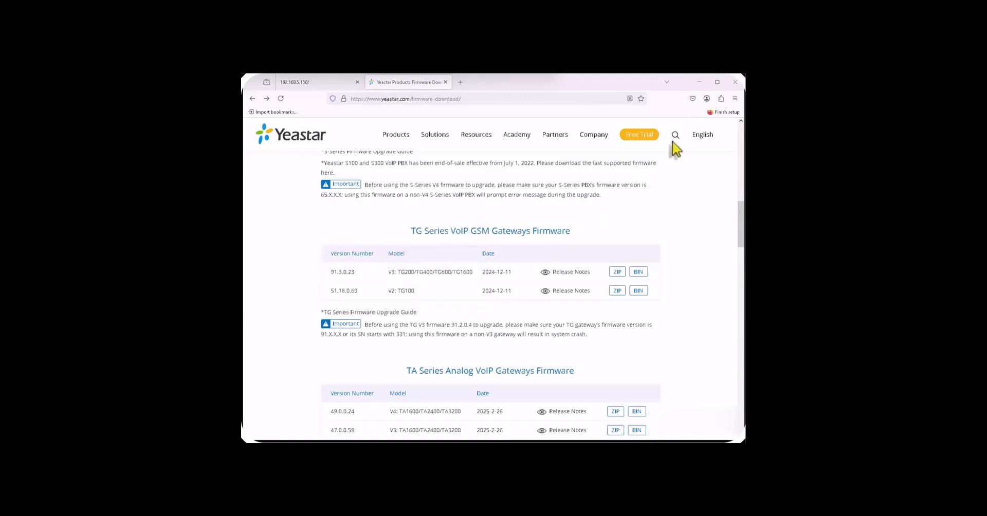
Step: Set Tftpd64's shared folder to the tftp folder on the Desktop
click(698, 82)
drag(241, 92, 500, 129)
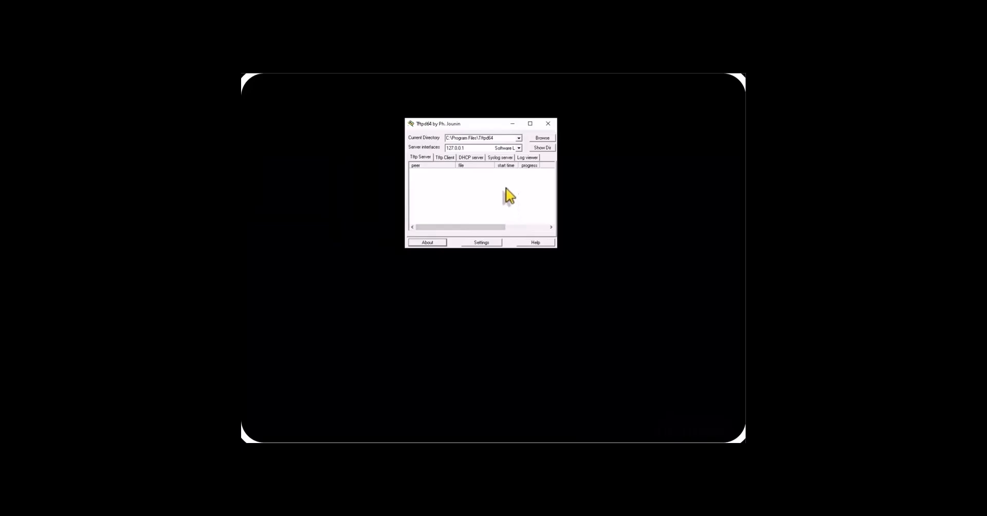
click(535, 139)
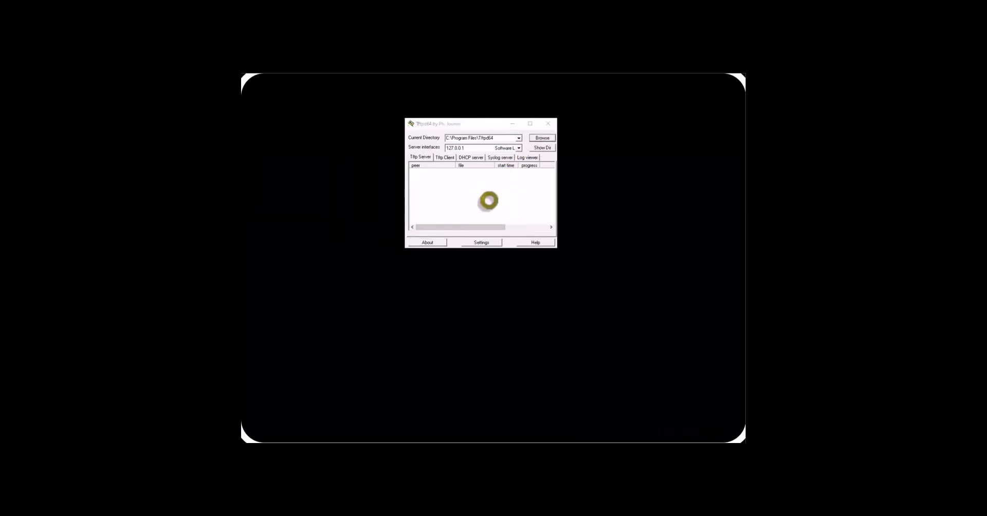
double_click(380, 247)
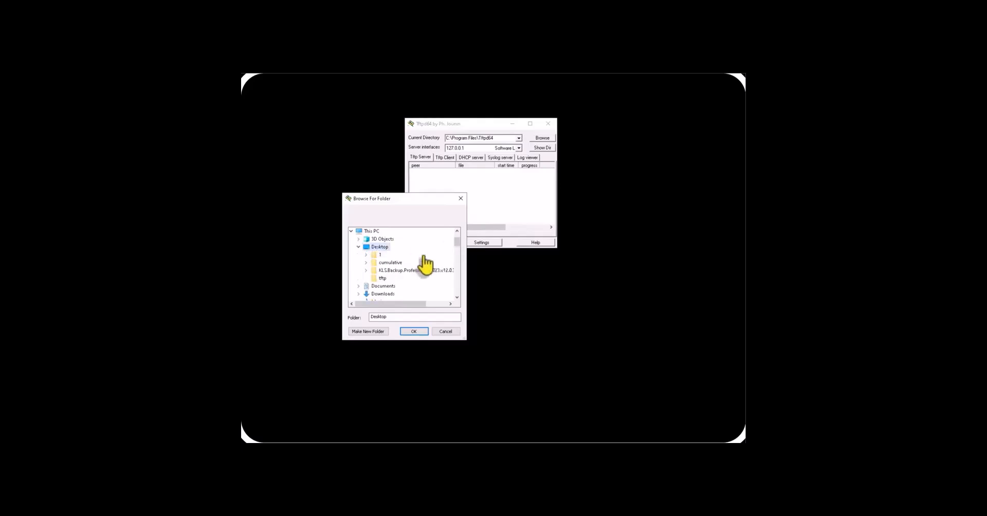
click(381, 278)
click(414, 331)
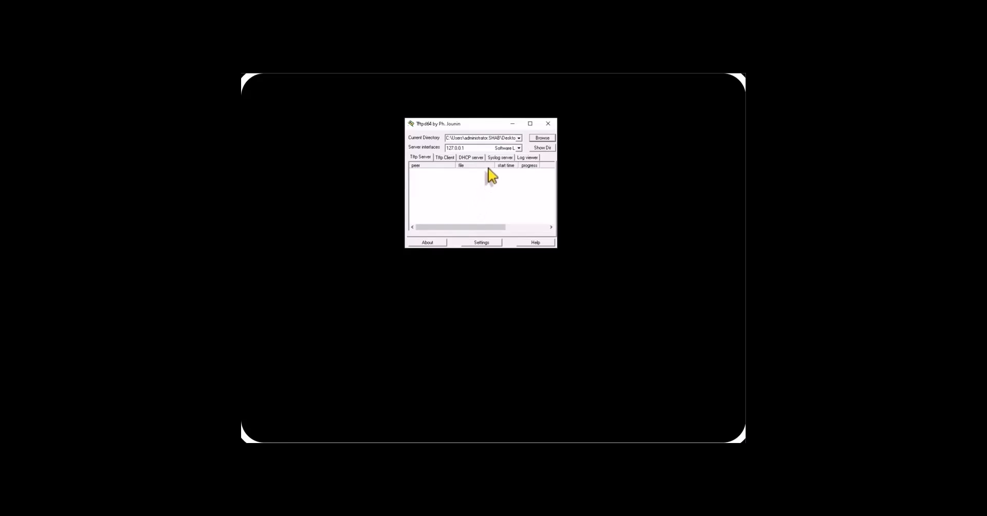
Step: Serve on the 192.168.5.239 interface and enable binding TFTP to one address in settings
click(518, 148)
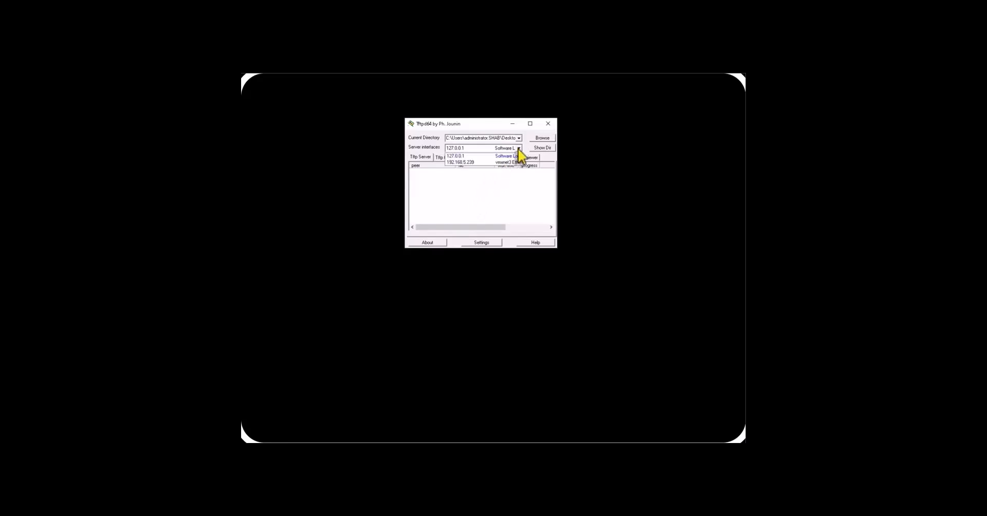
click(475, 174)
click(481, 242)
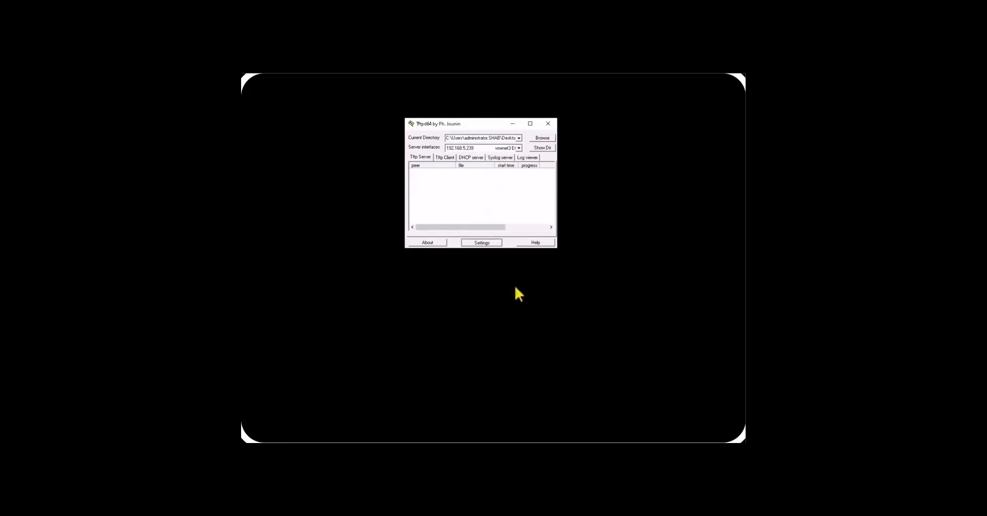
click(431, 212)
Step: Bind TFTP to 192.168.5.239, save the settings and acknowledge the restart notice
click(509, 212)
click(500, 225)
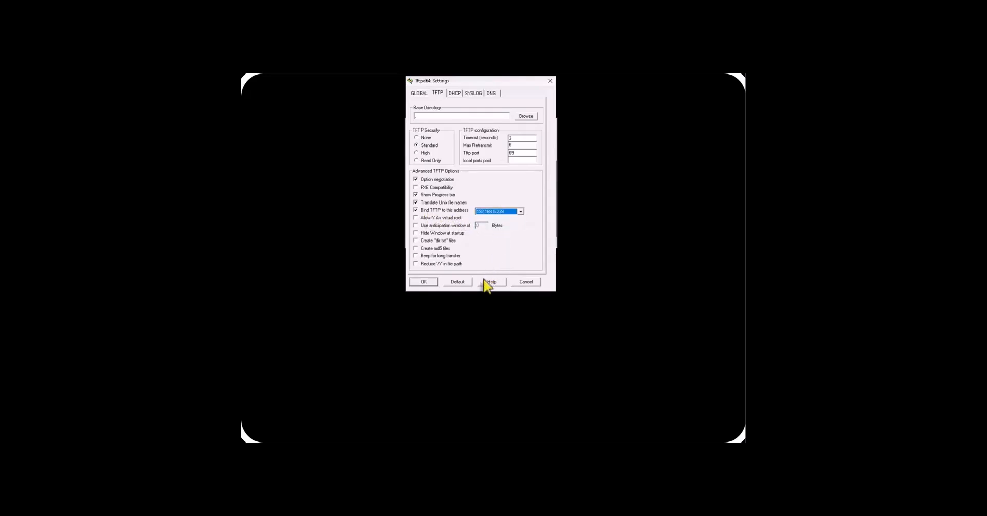
click(427, 282)
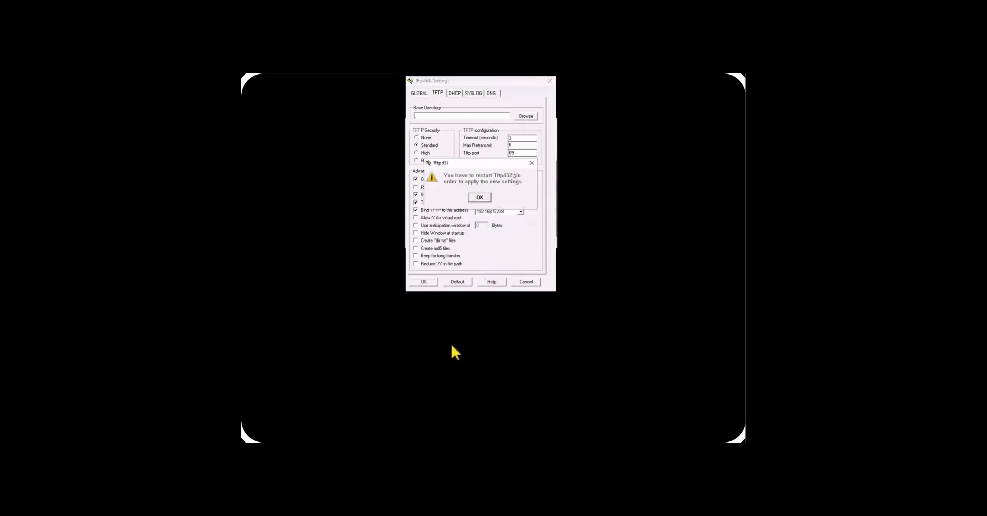
click(478, 198)
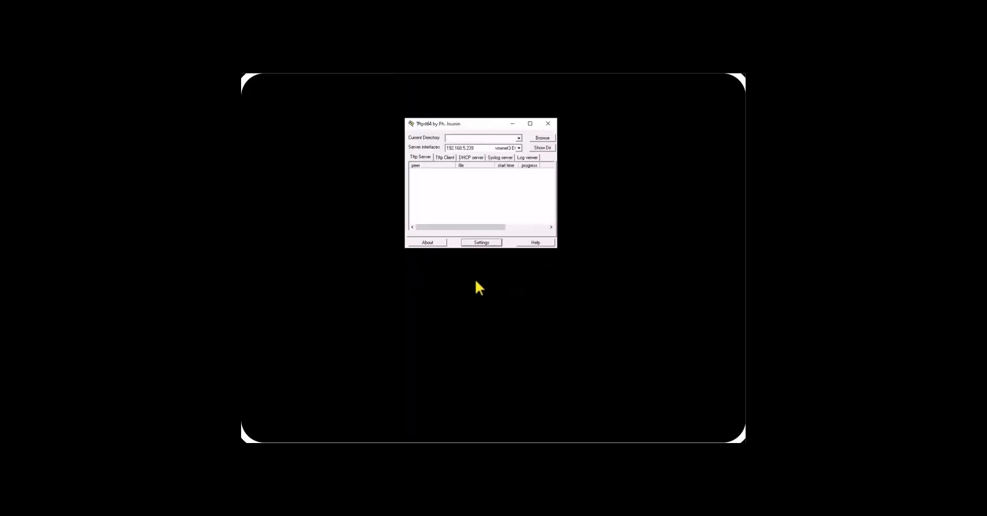
Step: Set the Desktop tftp folder as Tftpd64's current directory again
click(541, 139)
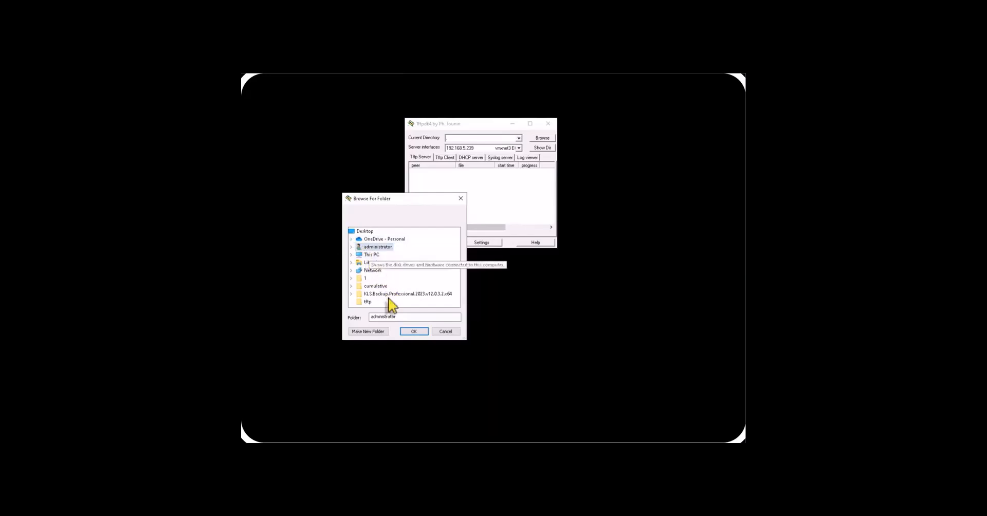
click(368, 302)
click(413, 331)
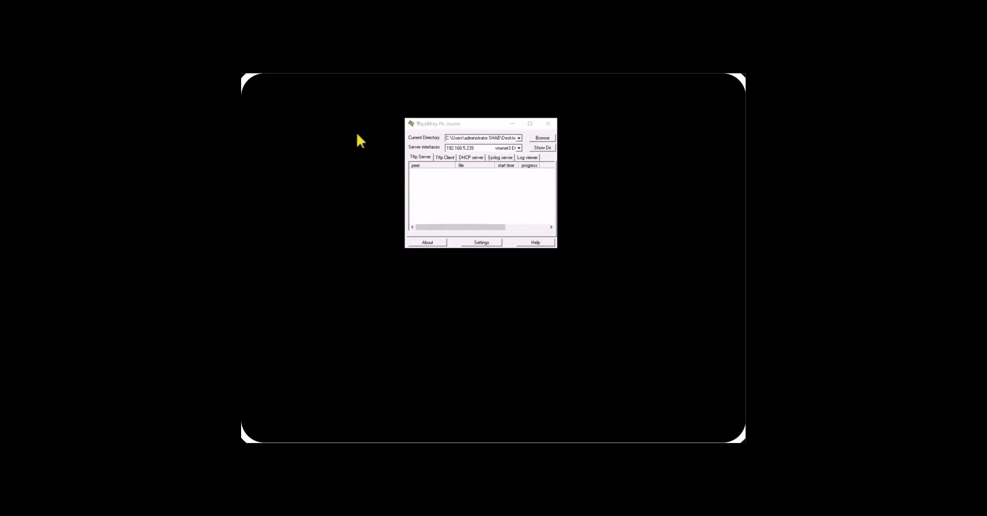
Step: Bring the Desktop\tftp folder into view and select the 51.18.0.60 firmware archive
drag(283, 241, 400, 206)
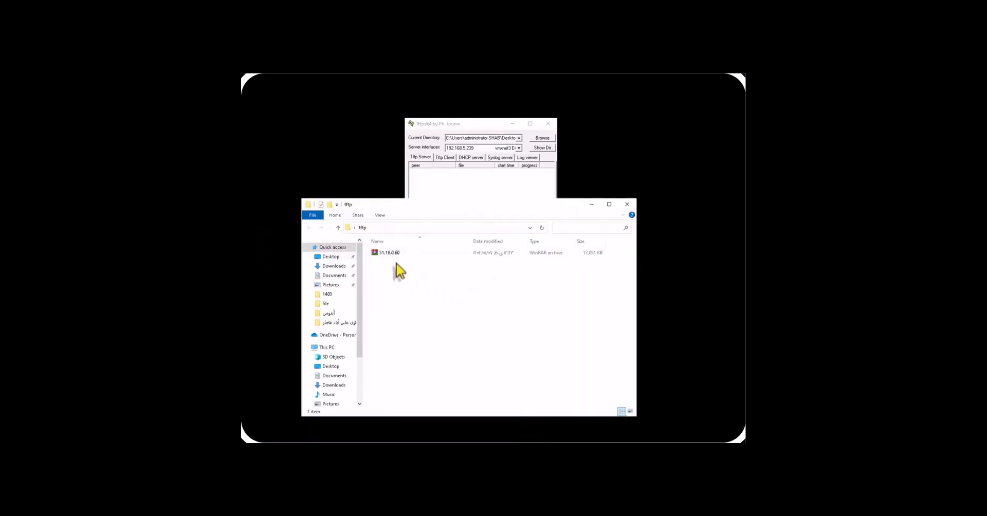
click(389, 254)
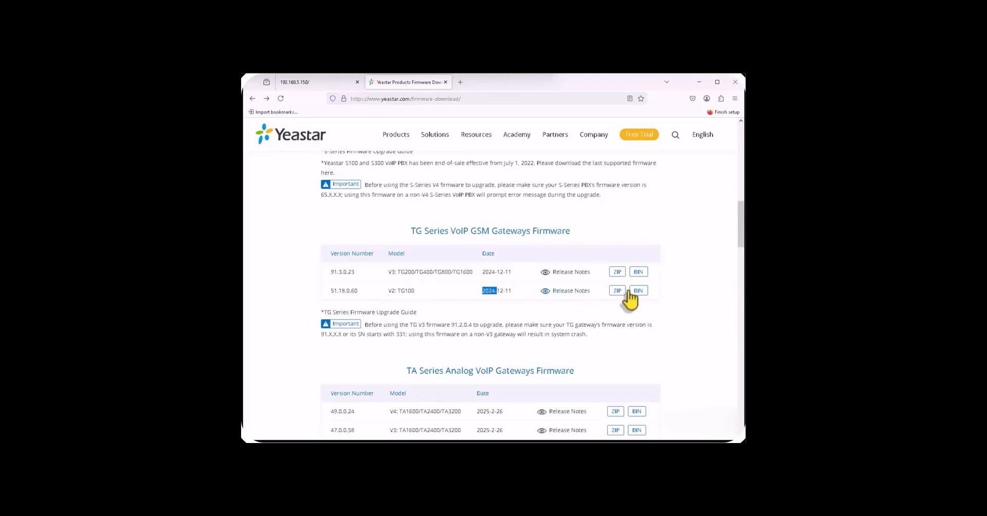
click(697, 84)
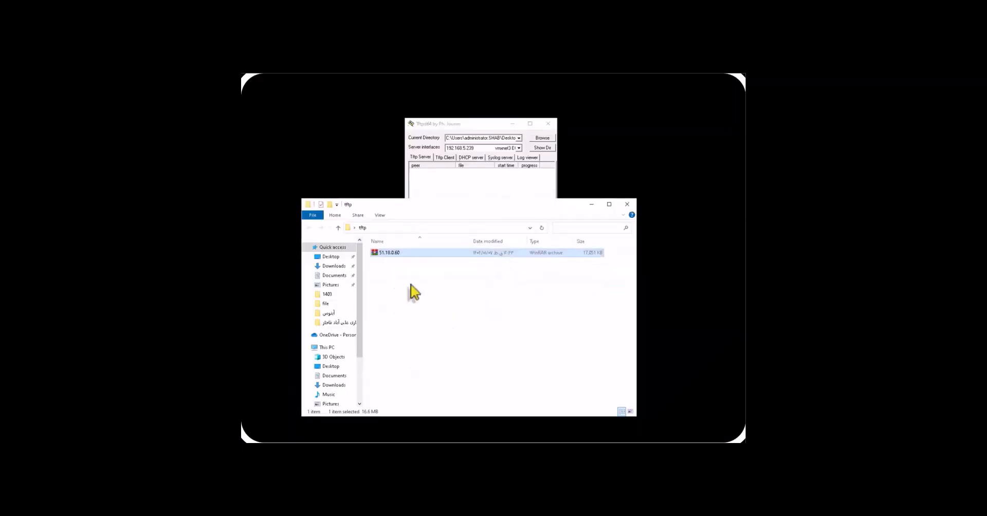
Step: Extract the 51.18.0.60 archive and open the extracted 51.18.0.60 folder
right_click(389, 258)
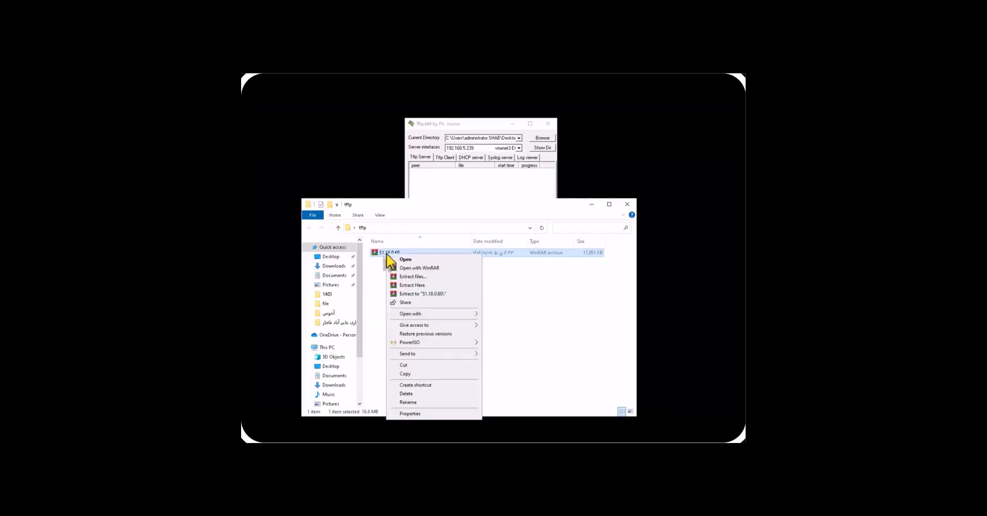
click(404, 281)
click(428, 348)
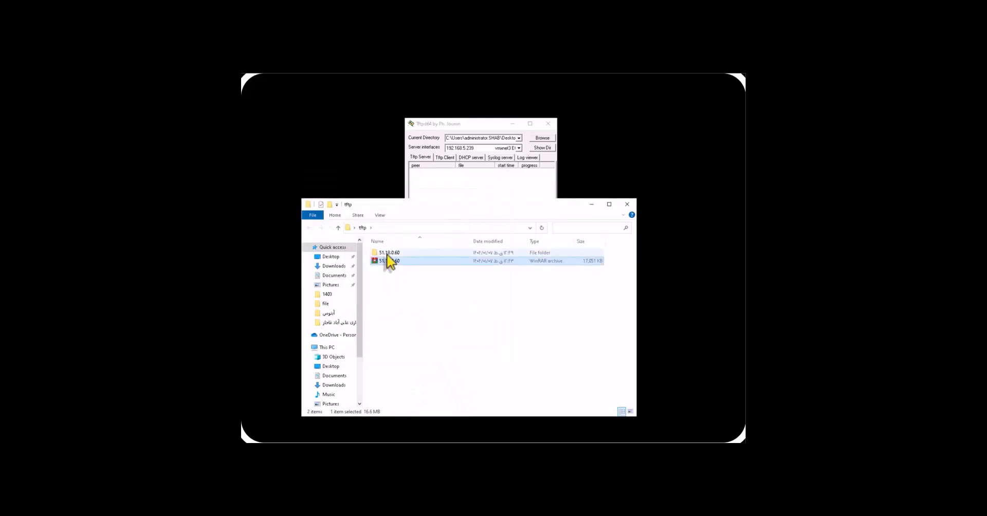
click(388, 254)
key(Return)
Step: Move the 51.18.0.60 firmware file up into the tftp folder
right_click(386, 253)
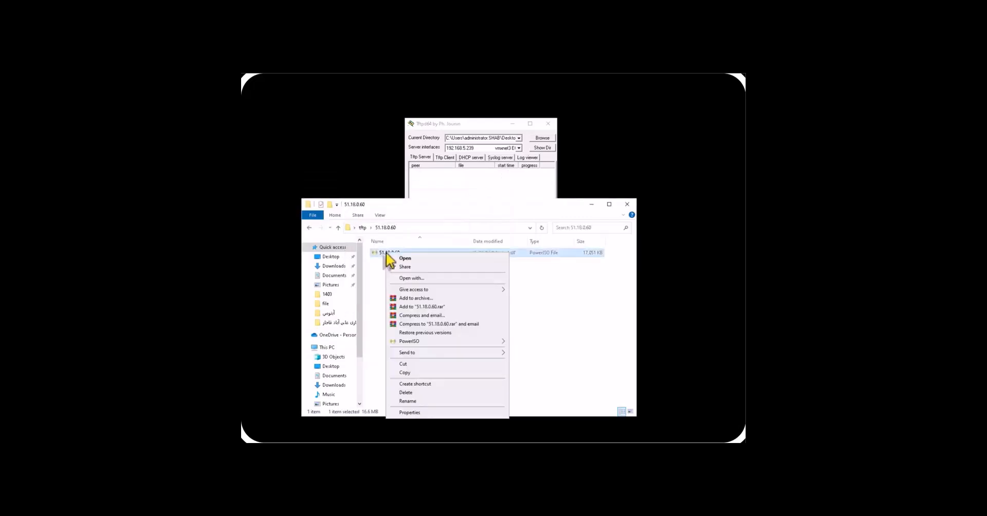
click(402, 365)
click(360, 228)
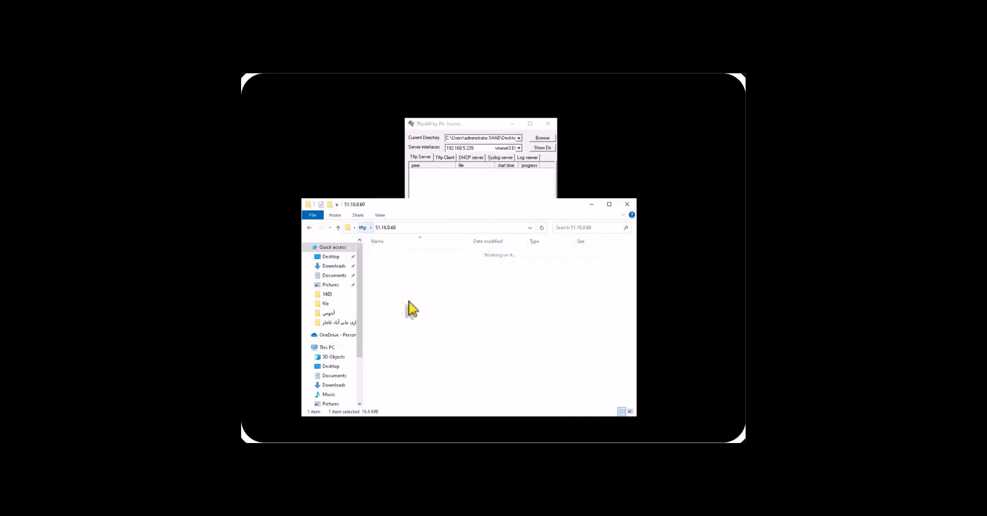
right_click(399, 298)
click(411, 360)
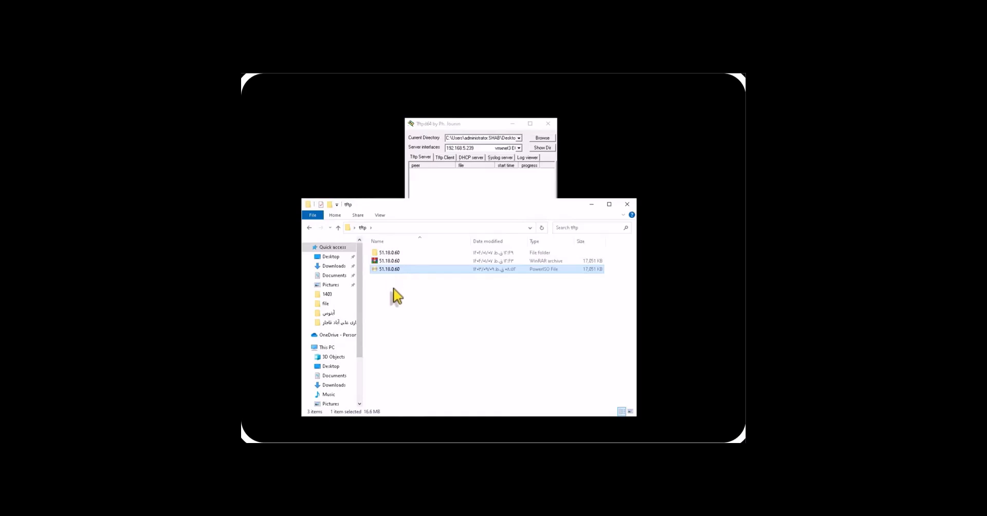
Step: Copy the firmware file's name to the clipboard, leaving it unchanged
click(390, 269)
right_click(390, 270)
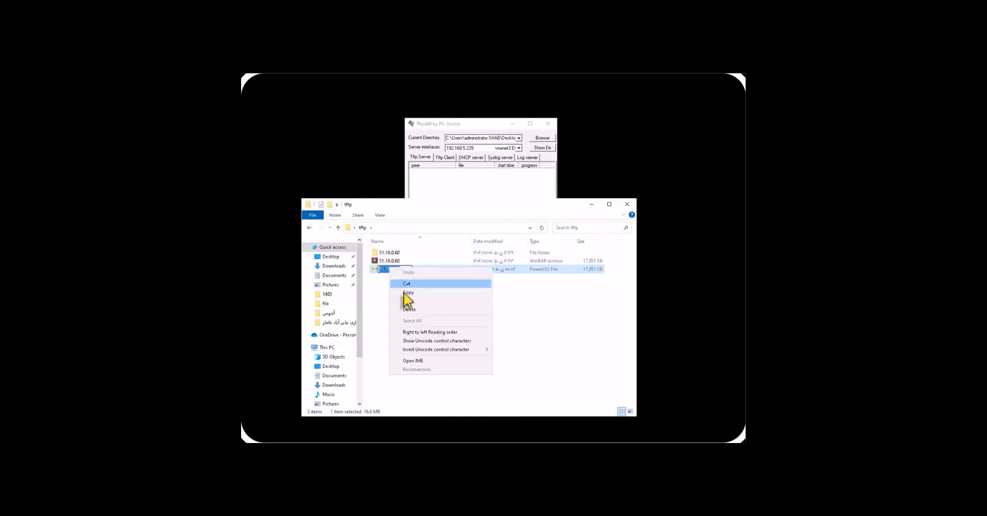
click(406, 293)
click(397, 340)
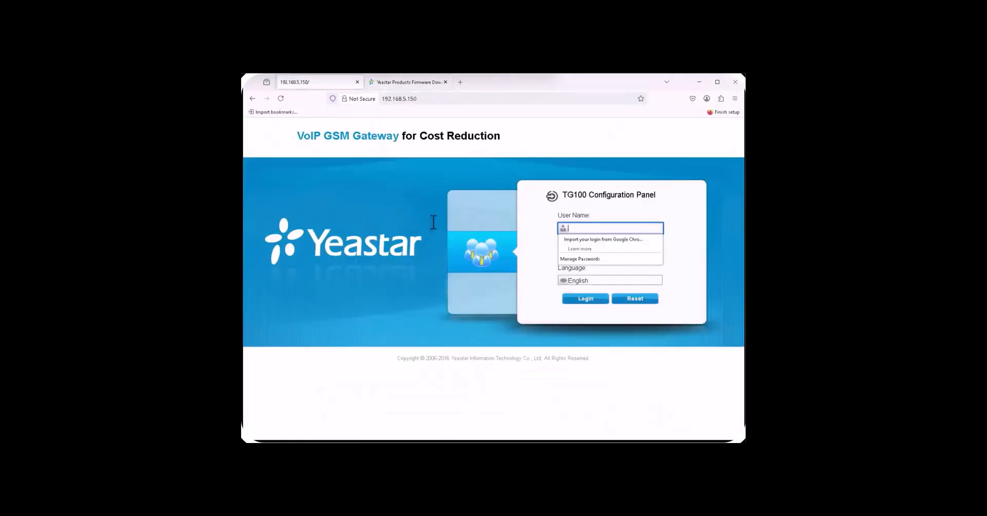
Step: Enter the gateway user name and password, retry after the invalid-login error, and log in
click(596, 231)
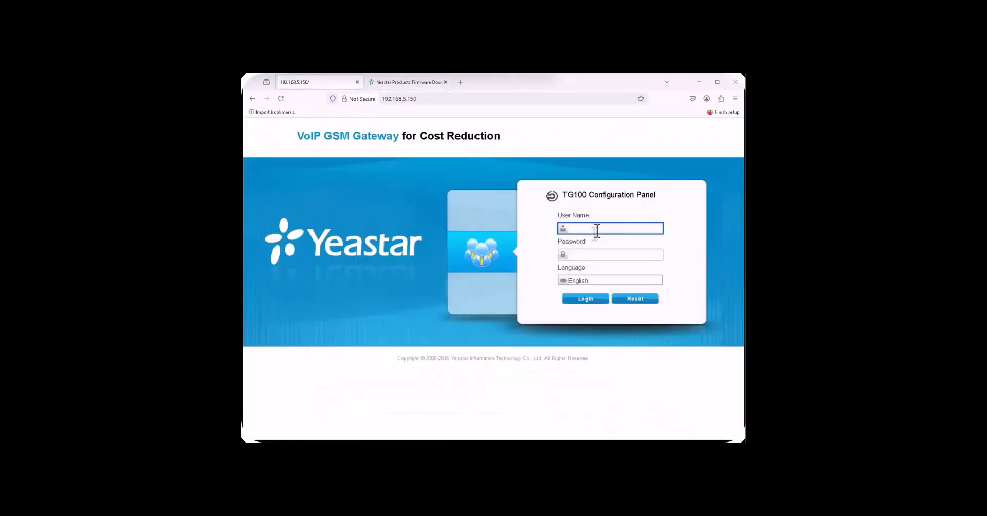
text(admin)
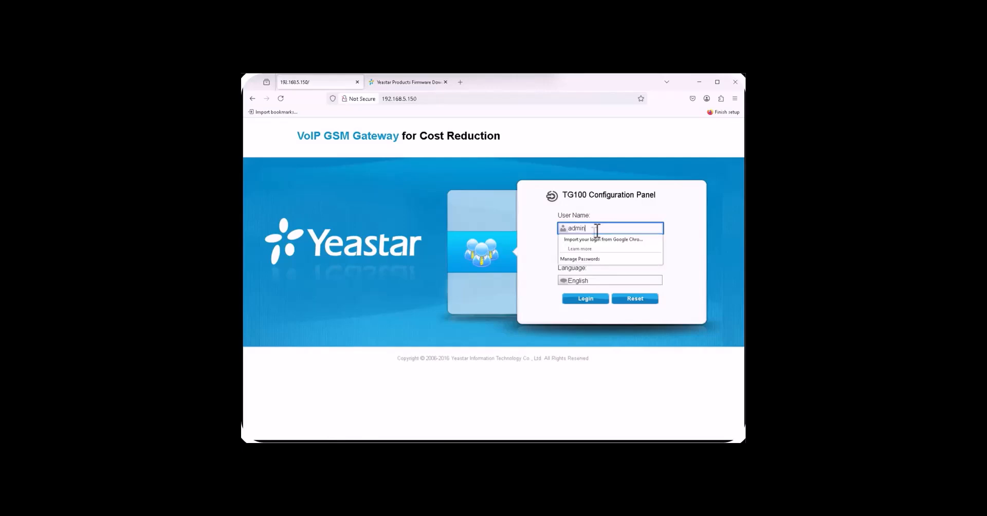
key(Tab)
text(••)
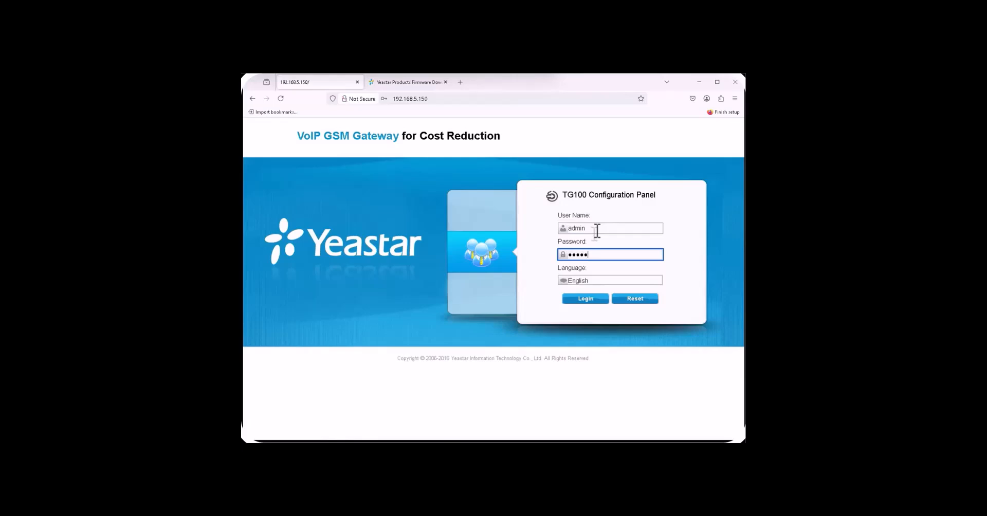
key(Return)
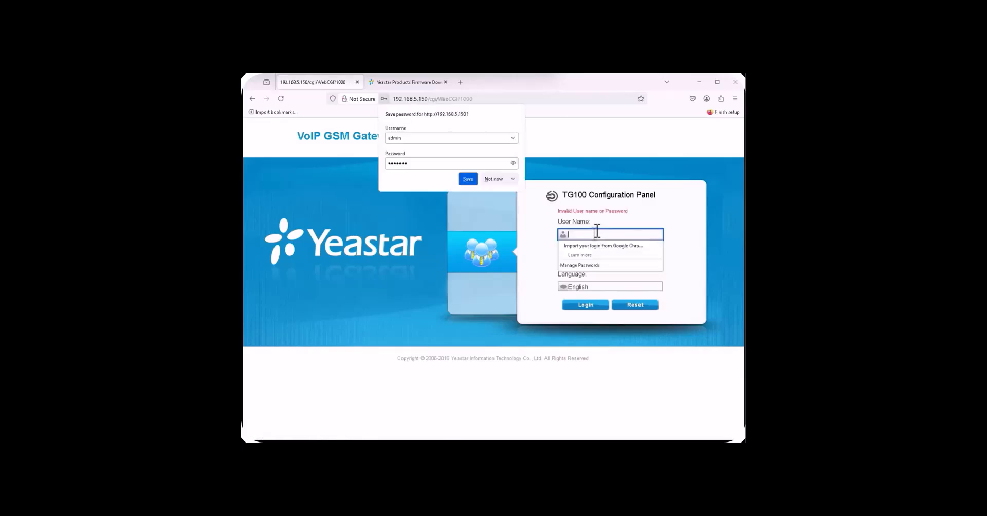
click(584, 234)
text(admin)
key(Tab)
text(pa)
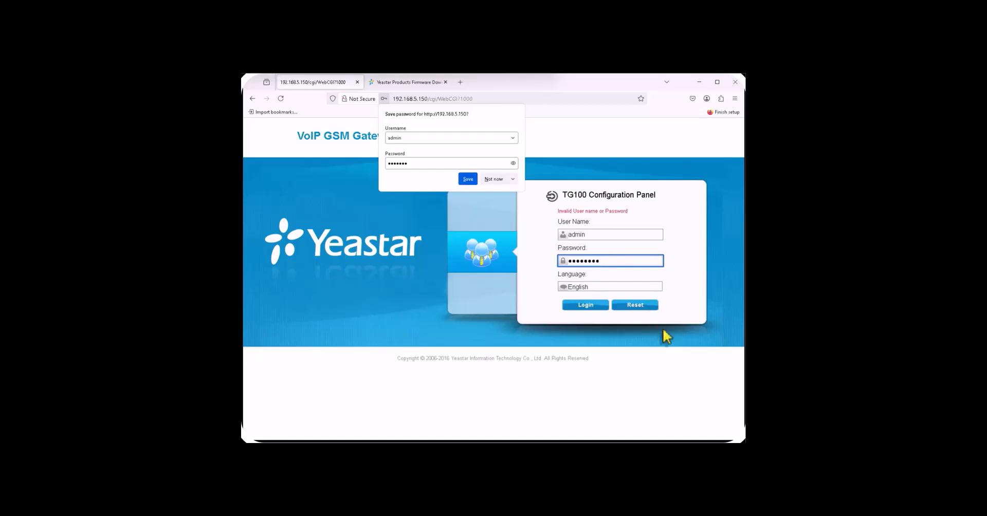
click(591, 306)
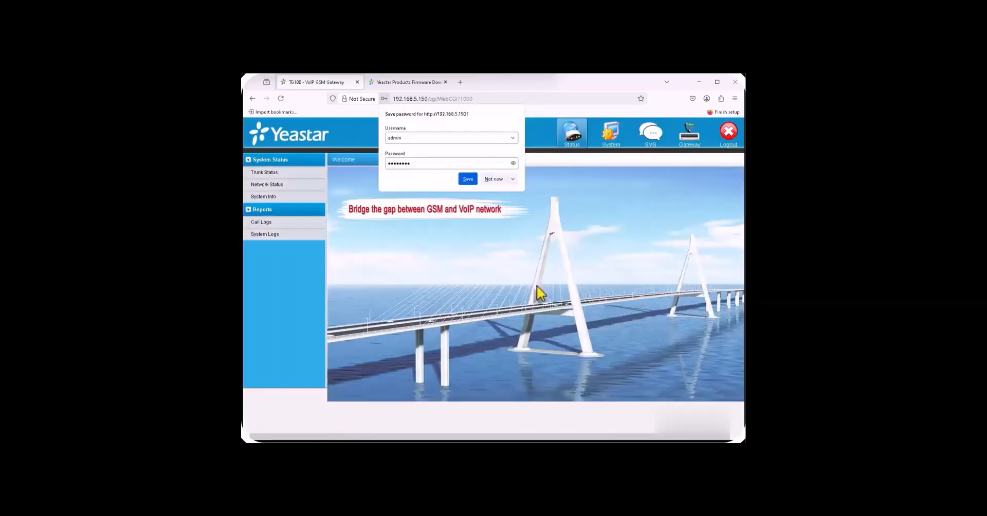
Step: Dismiss the save-password and Security Advice prompts and open System > Firmware Update
click(495, 179)
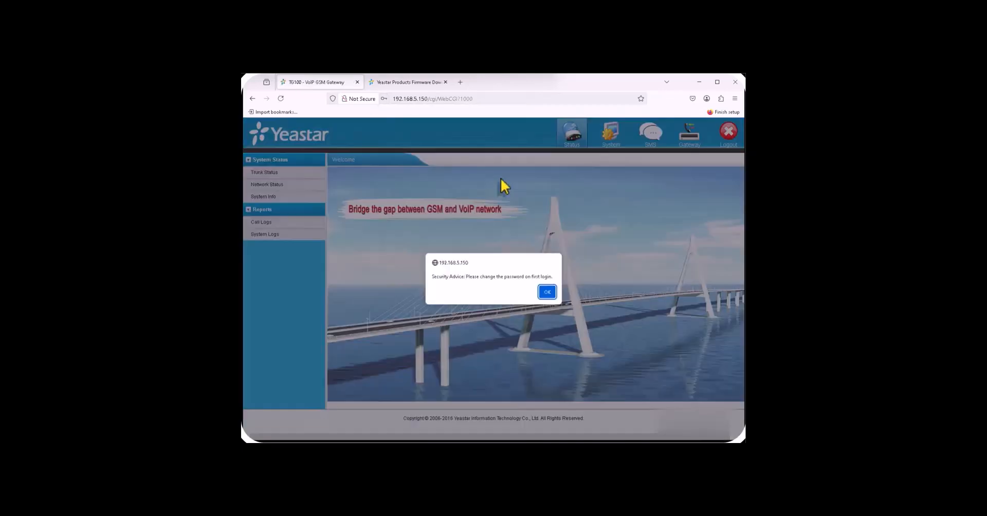
click(547, 293)
click(499, 181)
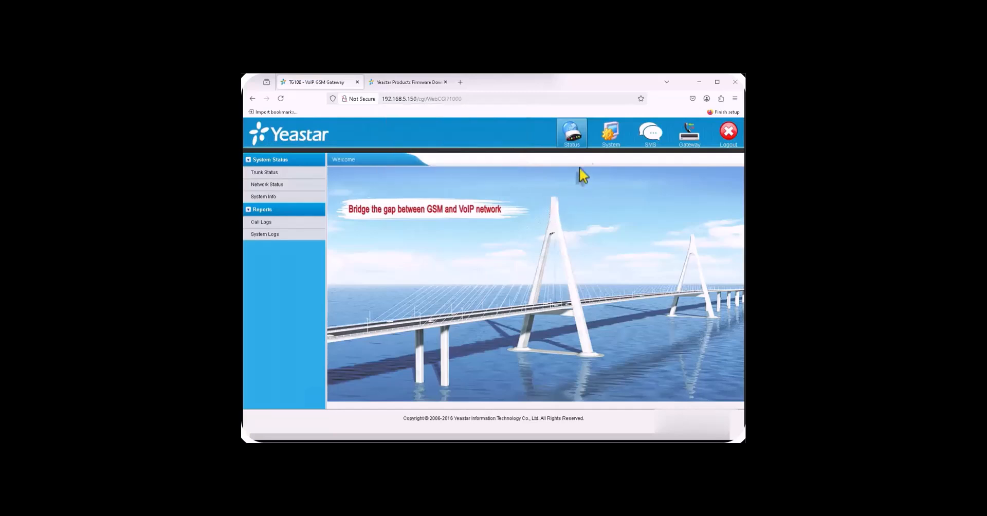
click(607, 139)
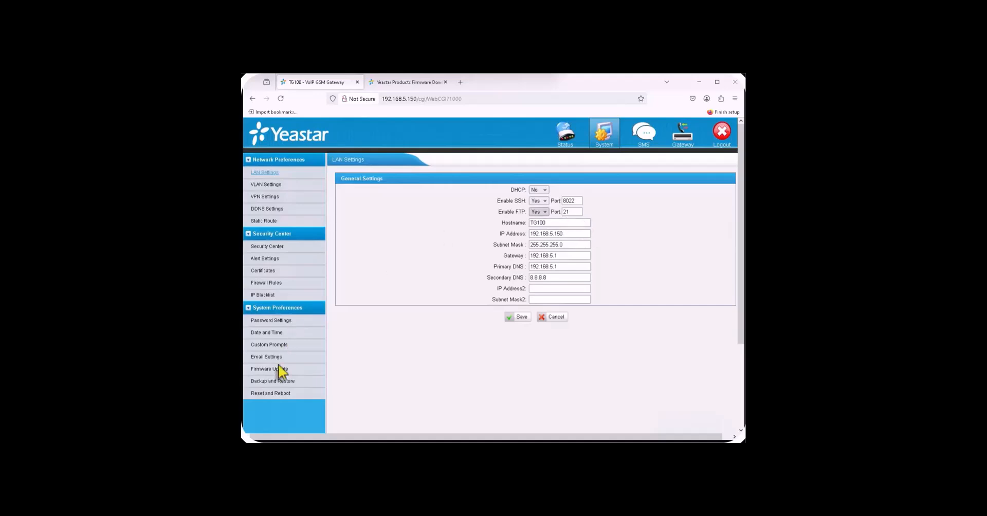
click(268, 370)
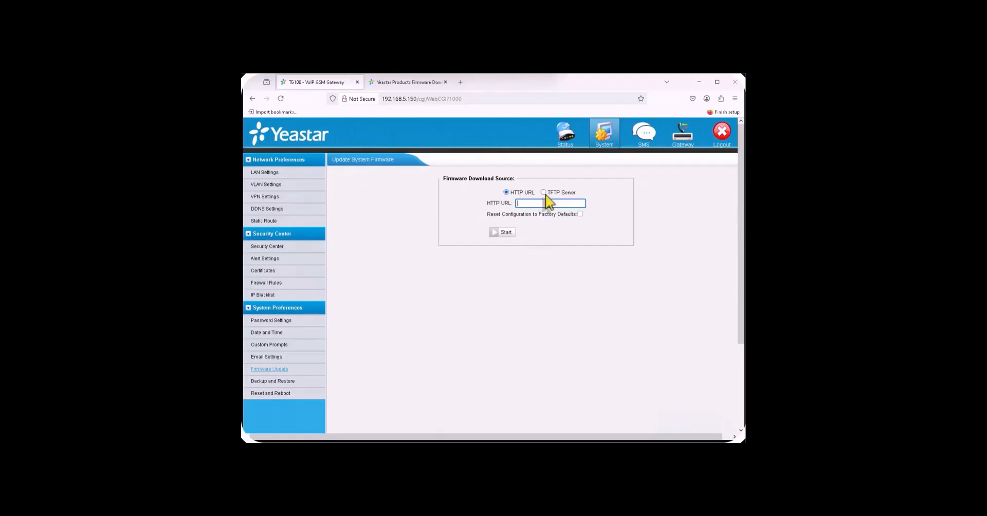
Step: Start a TFTP firmware update from 192.168.5.239 with file name 51.18.0.60 and confirm it
click(544, 192)
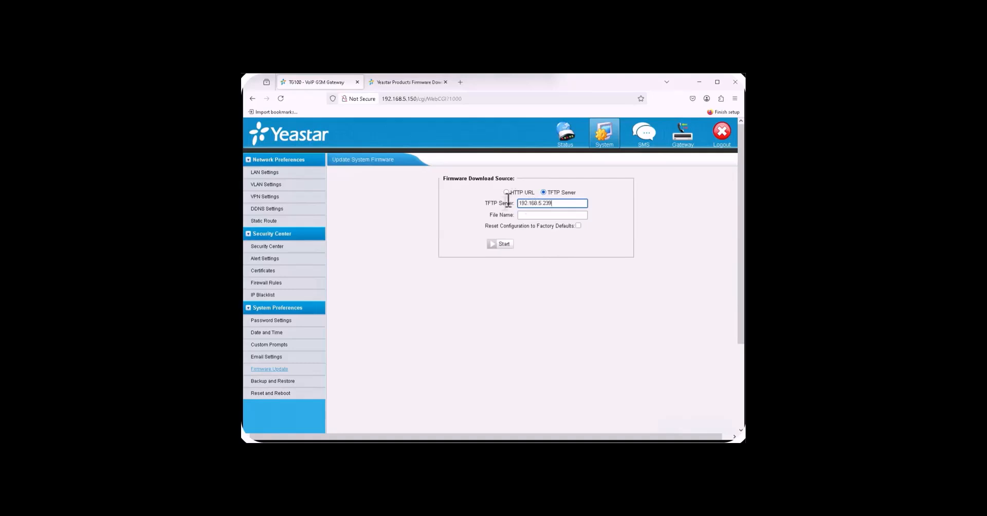
right_click(522, 216)
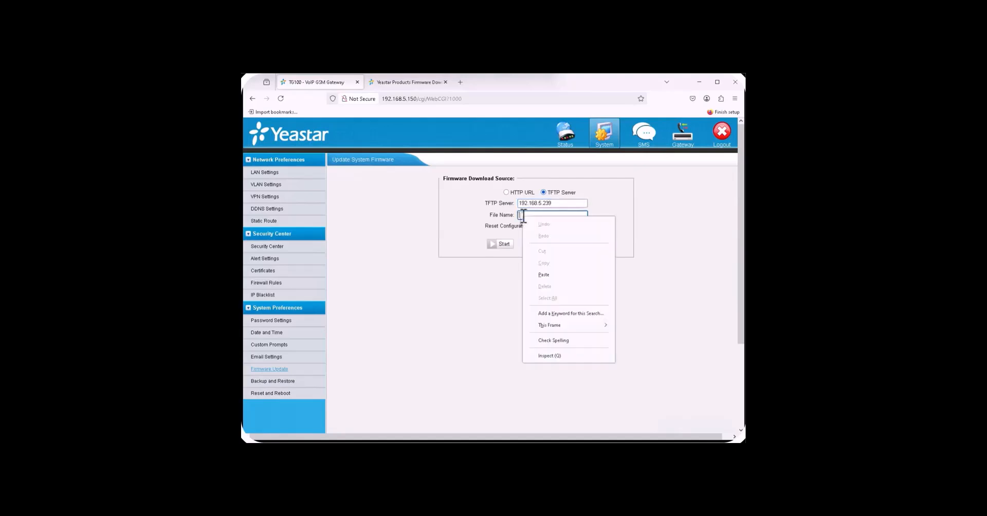
click(543, 275)
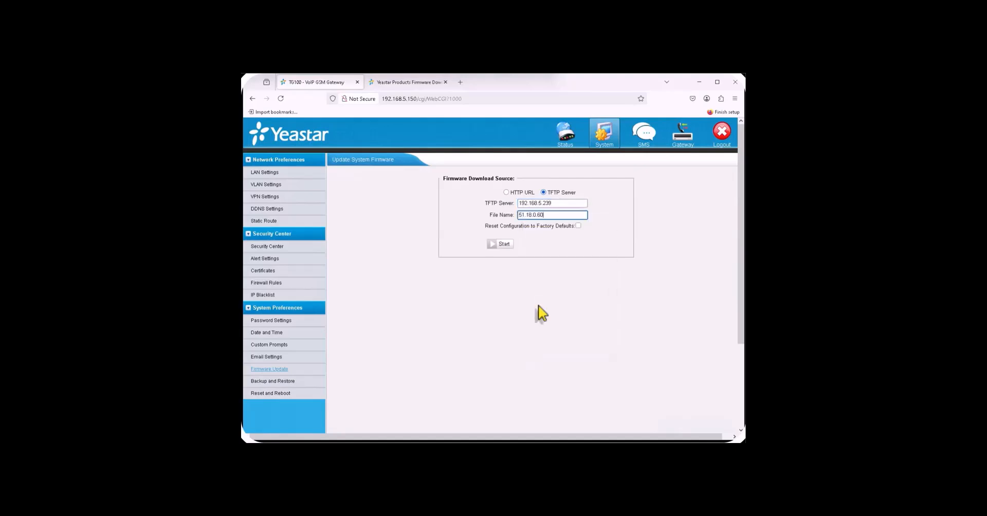
click(497, 246)
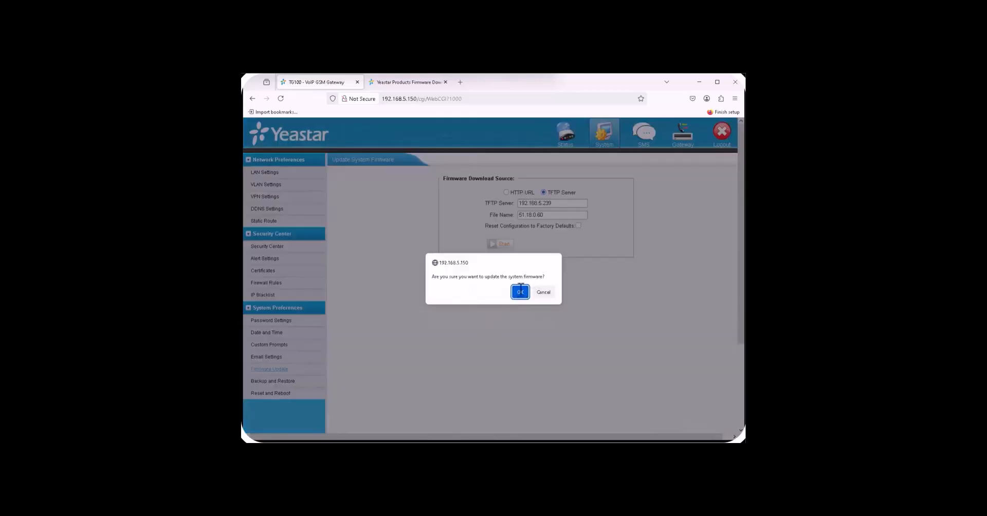
click(520, 293)
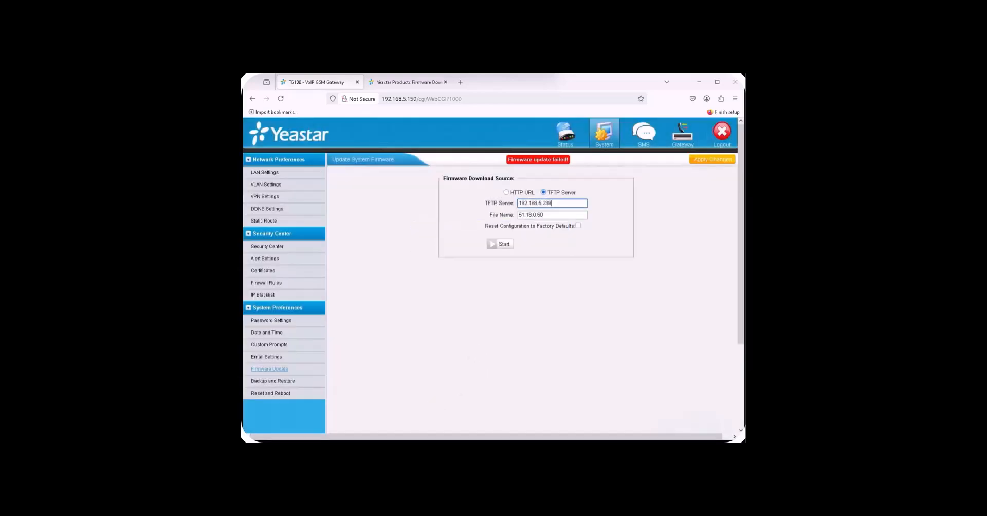
Step: Check Tftpd64's Log viewer for the failed transfer and move its window off the form
key(alt+Tab)
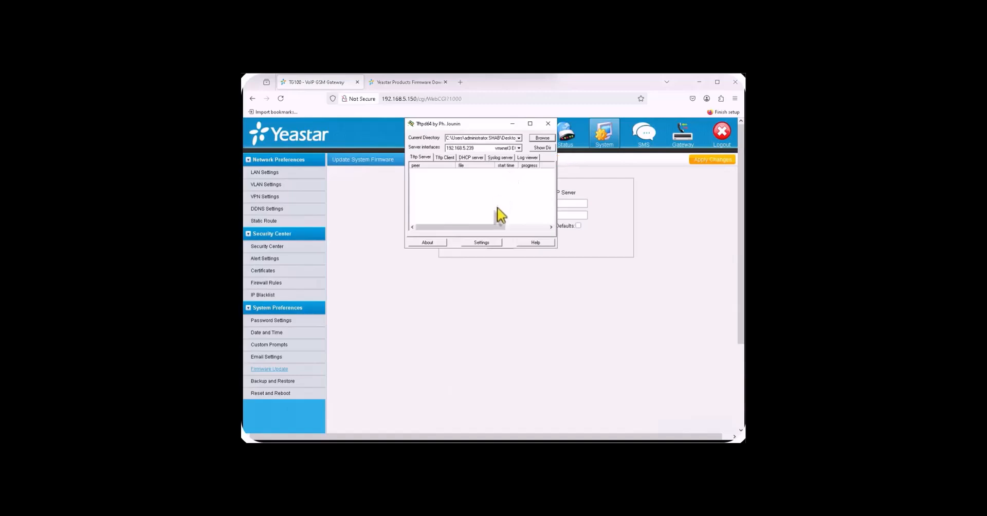
click(527, 158)
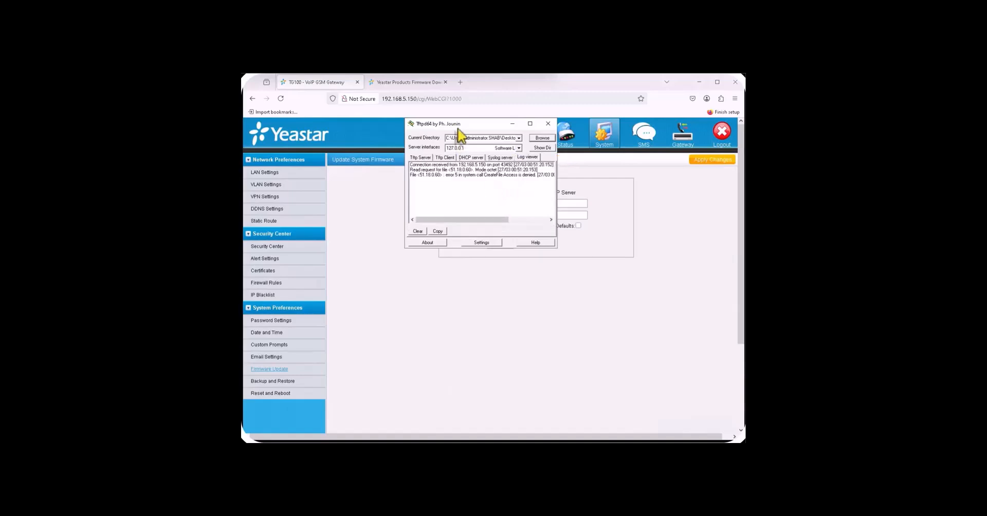
drag(459, 129, 368, 226)
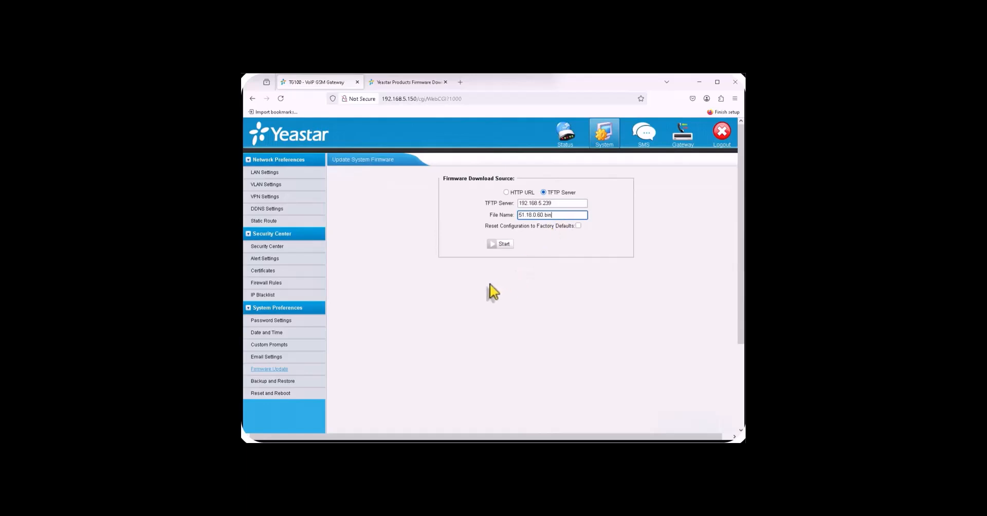
Step: Restart the update with 51.18.0.60.bin, confirm it, and wait through the reboot to the login page
click(499, 245)
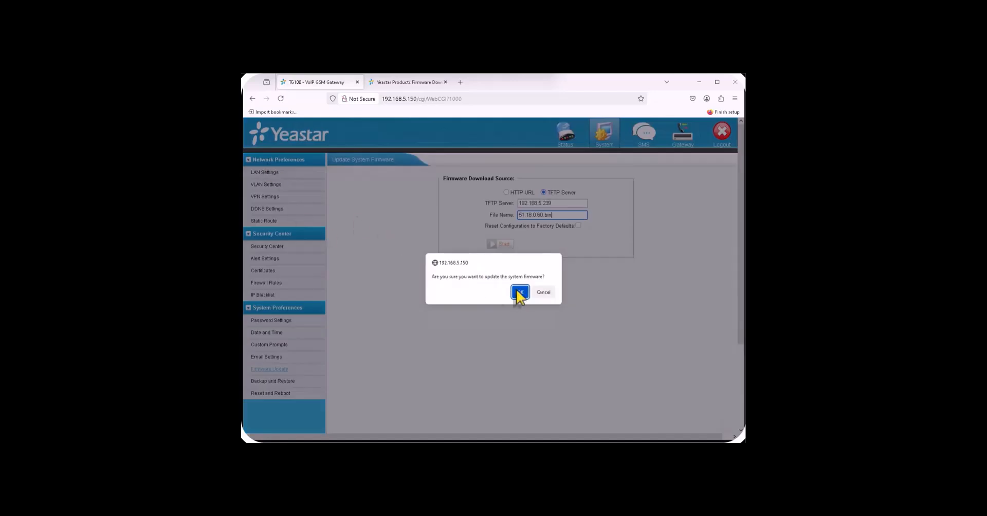
click(520, 293)
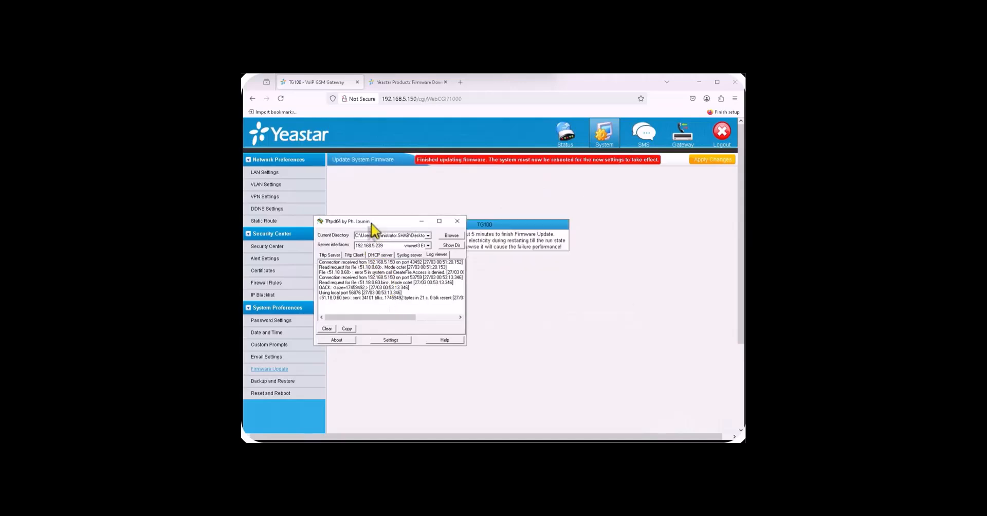
drag(365, 222, 434, 282)
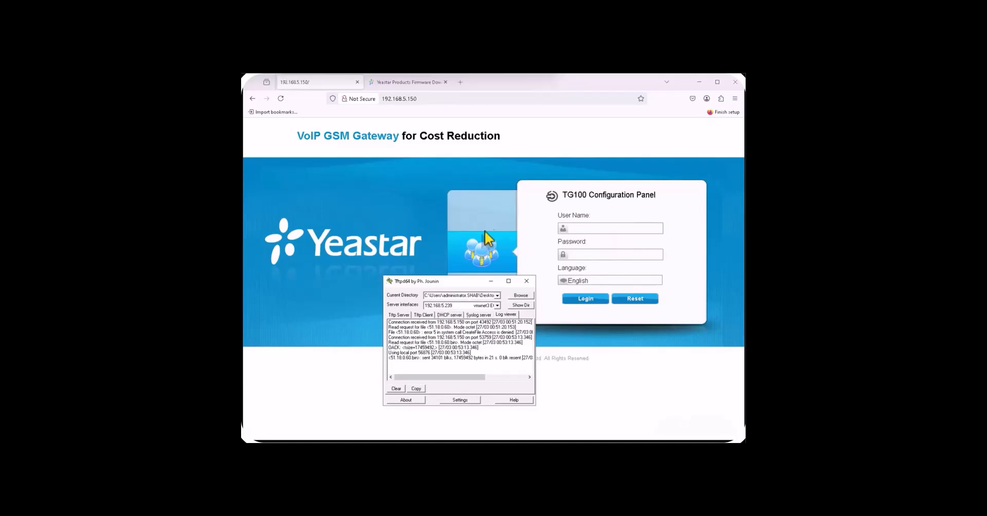
Step: Log back into the gateway as admin with the account password
click(583, 230)
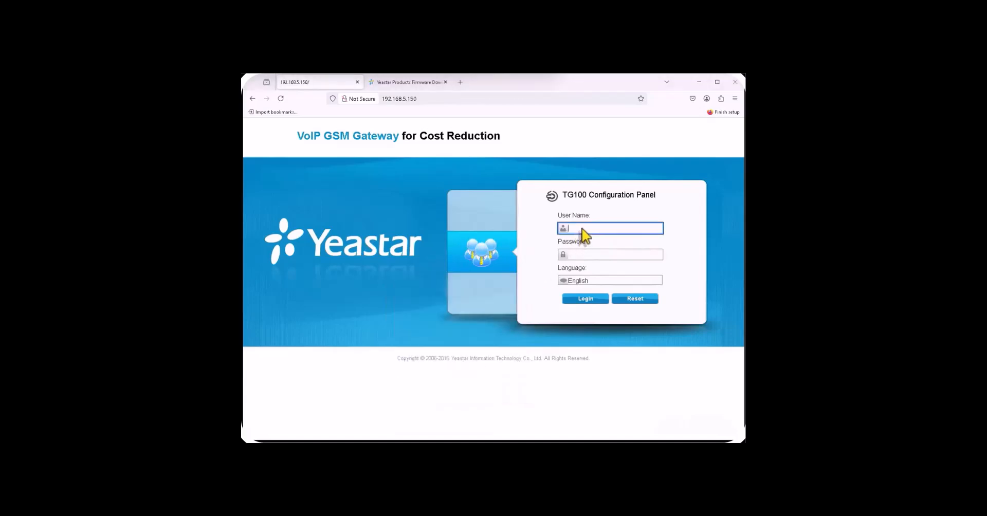
text(admin)
key(Tab)
text(•)
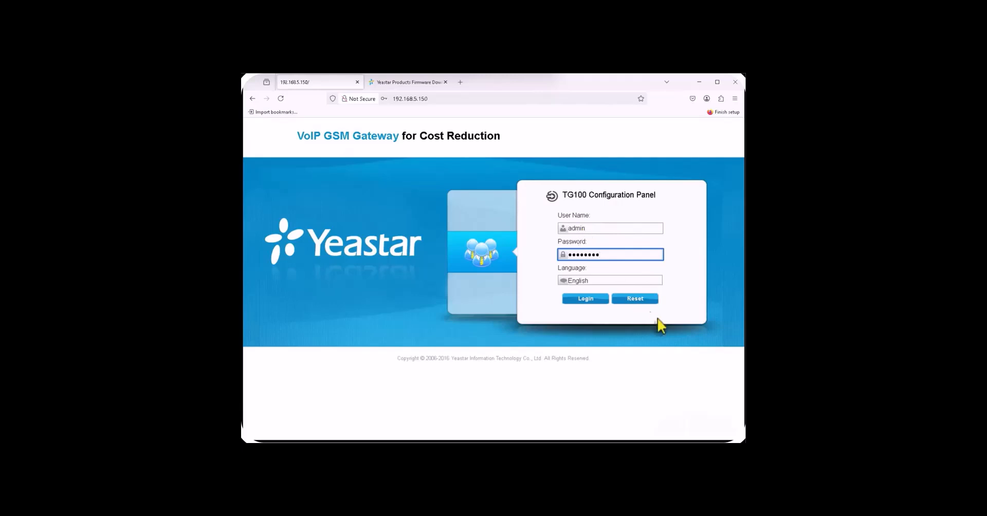
click(588, 300)
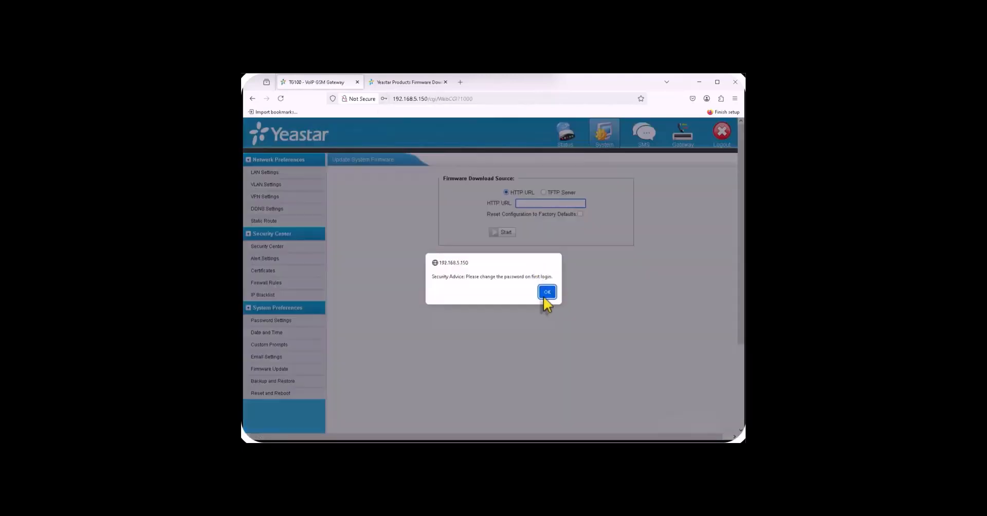
Step: Dismiss the post-login prompts and view System Info showing firmware 51.18.0.60
click(546, 291)
click(493, 179)
click(566, 136)
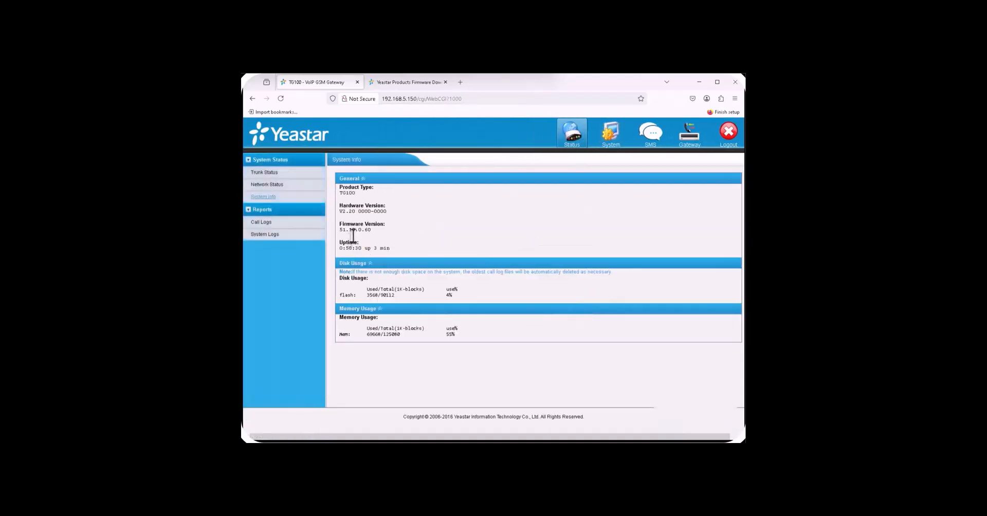
drag(371, 230, 338, 186)
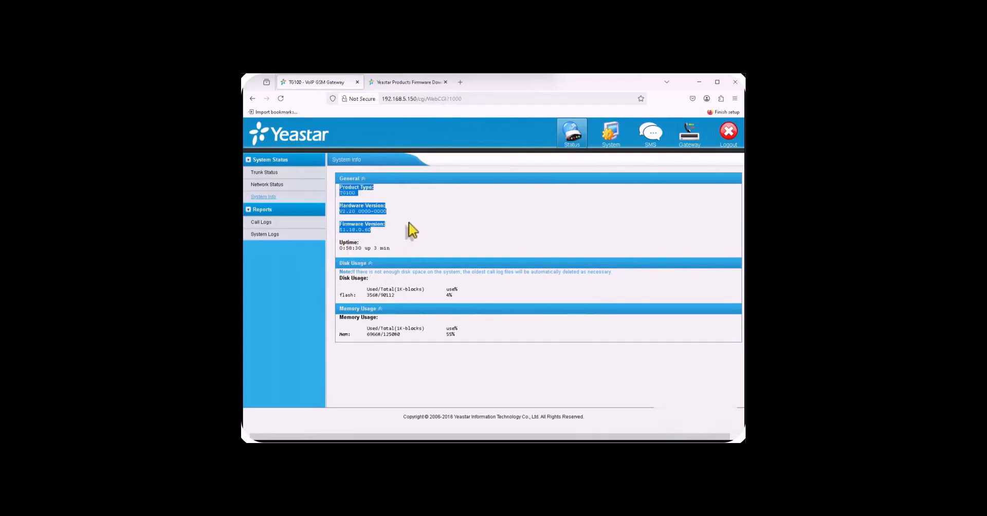
click(395, 240)
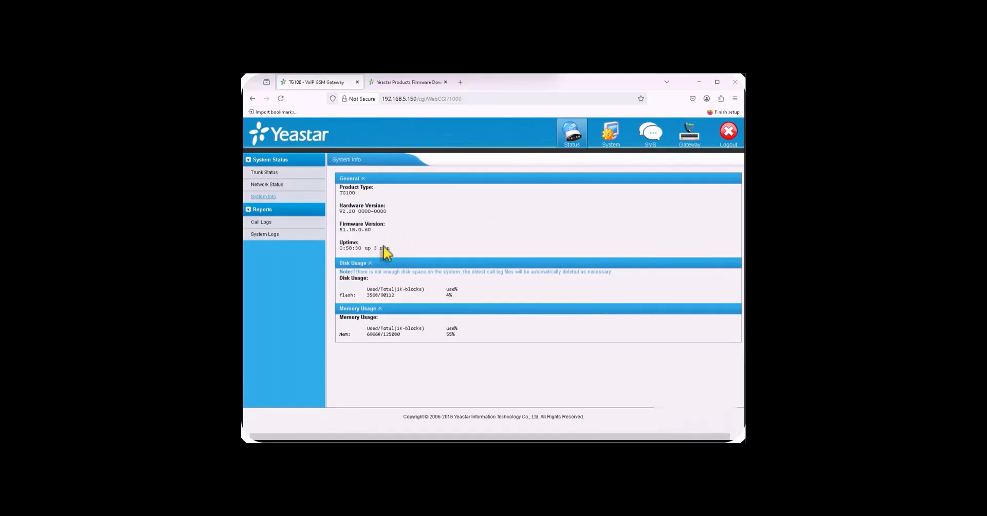